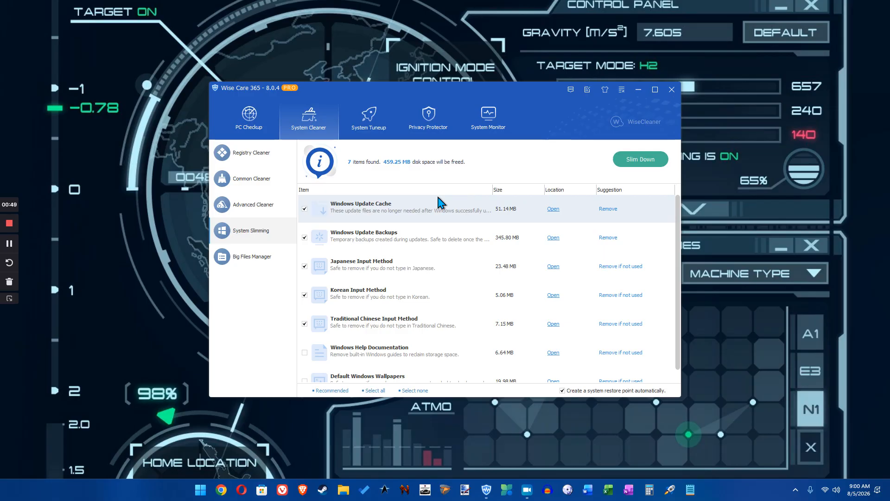
Slim down the system by removing the preselected Windows update files and Japanese, Korean and Traditional Chinese input methods
{"action": "scroll", "coordinate": [475, 211], "scroll_direction": "down", "scroll_amount": 1}
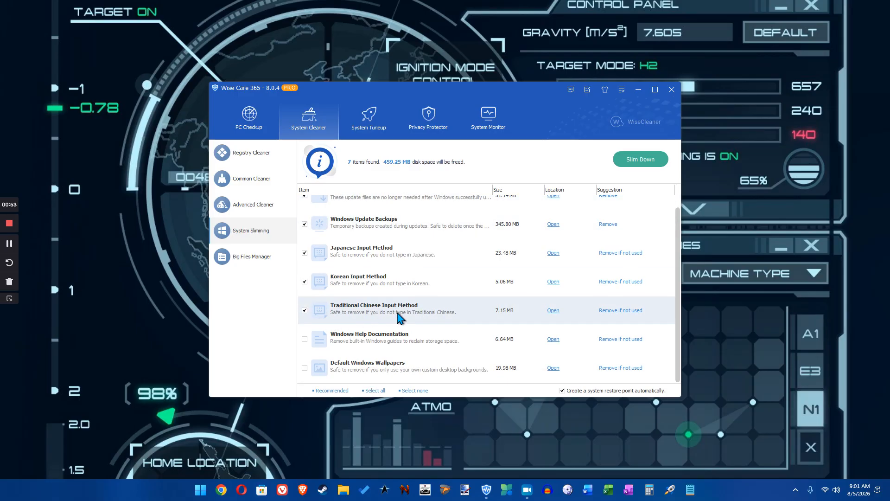
{"action": "scroll", "coordinate": [410, 308], "scroll_direction": "up", "scroll_amount": 1}
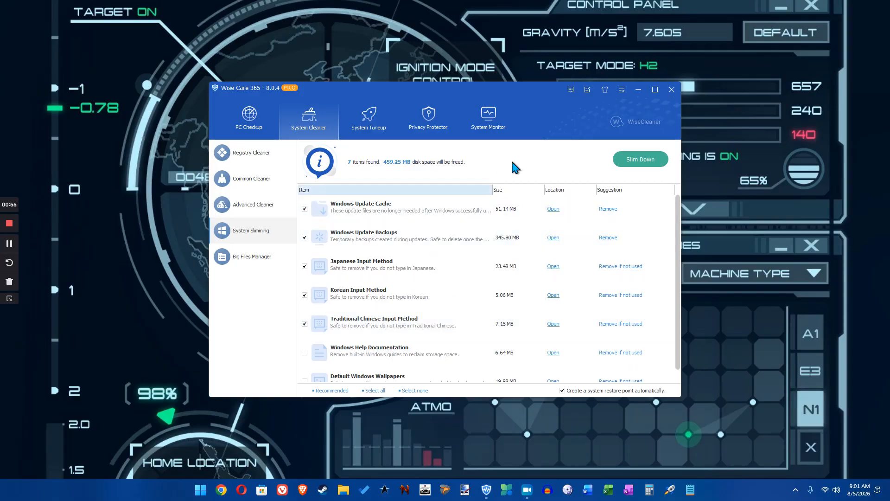
{"action": "left_click", "coordinate": [644, 162]}
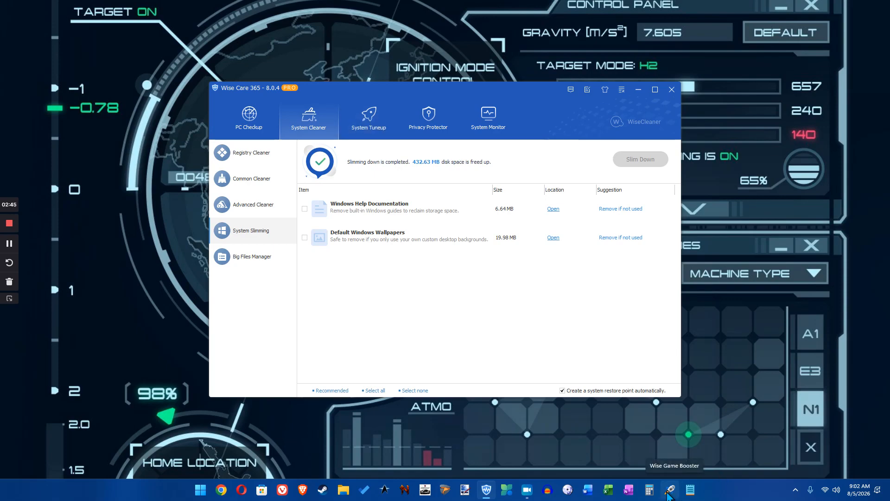
Review the System Optimizer tweaks, apply the selected one that disables the Sticky Keys shortcut, and dismiss the reboot notice
{"action": "left_click", "coordinate": [381, 125]}
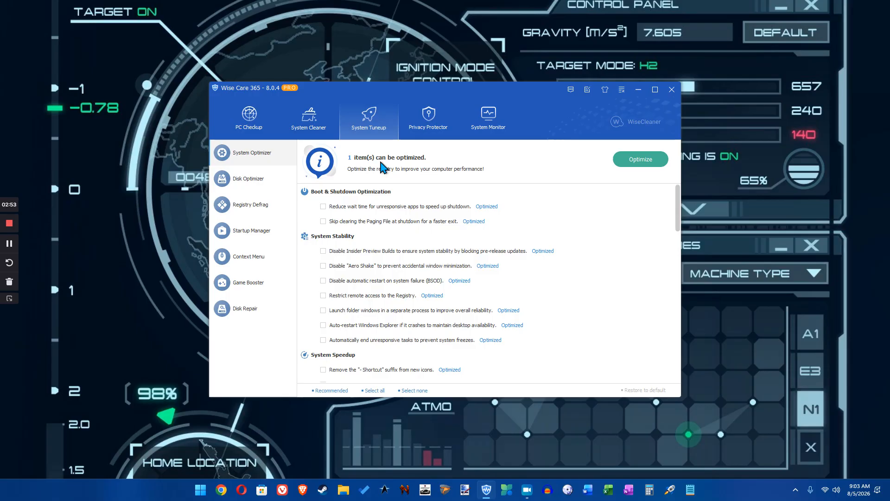
{"action": "scroll", "coordinate": [379, 240], "scroll_direction": "down", "scroll_amount": 8}
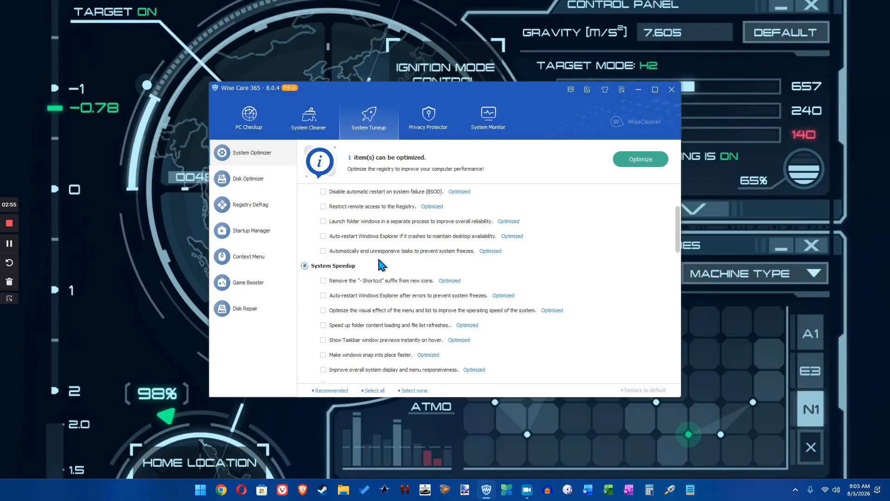
{"action": "scroll", "coordinate": [436, 262], "scroll_direction": "down", "scroll_amount": 5}
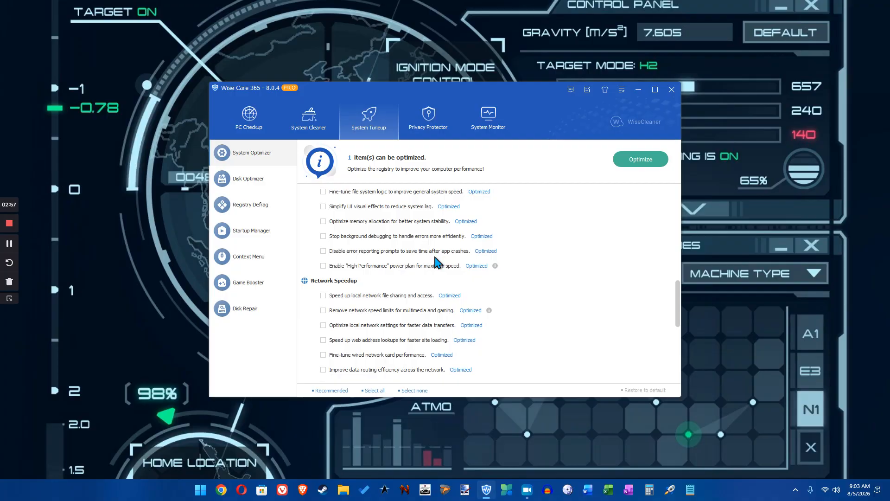
{"action": "scroll", "coordinate": [434, 262], "scroll_direction": "down", "scroll_amount": 4}
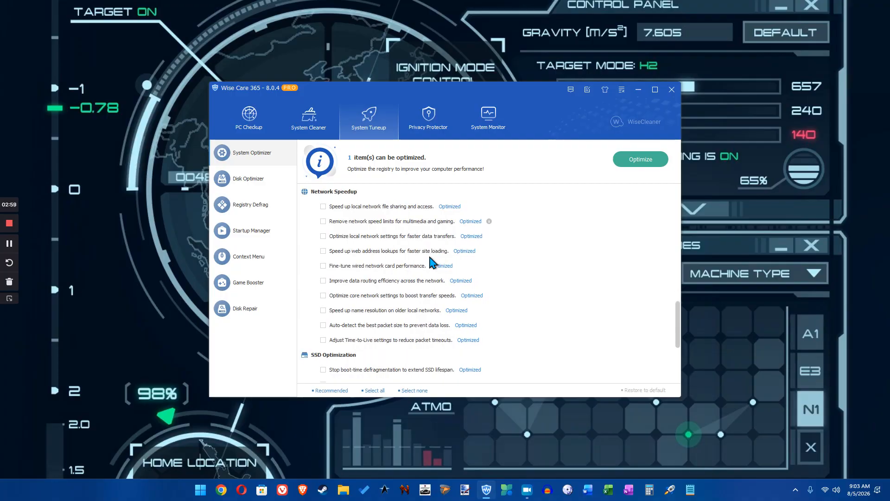
{"action": "scroll", "coordinate": [431, 262], "scroll_direction": "down", "scroll_amount": 1}
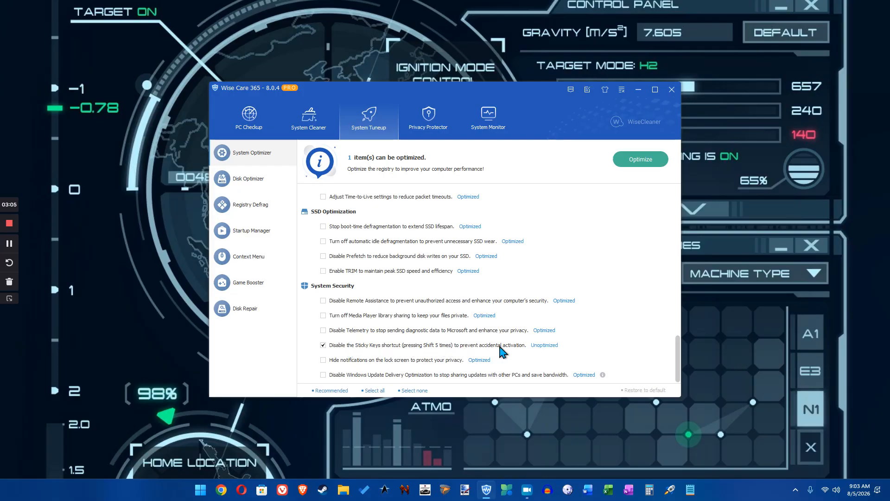
{"action": "left_click", "coordinate": [644, 160]}
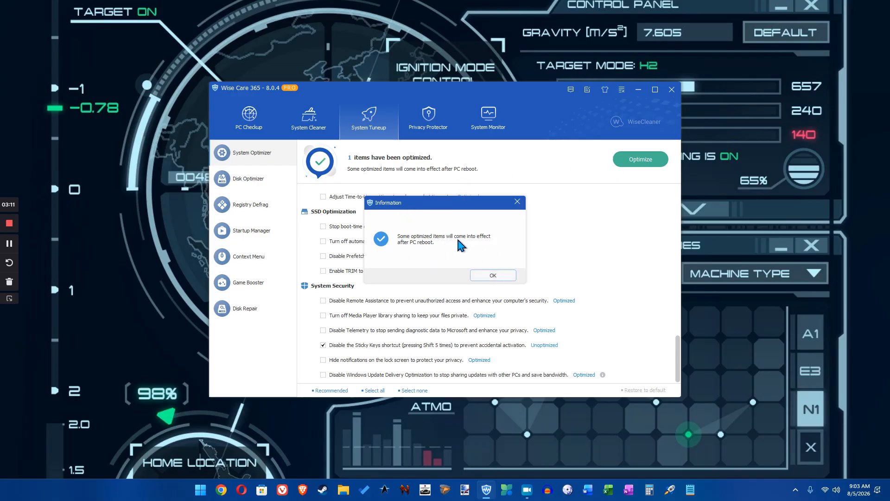
{"action": "left_click", "coordinate": [490, 275]}
Run the System Optimizer optimization again and close its information message
{"action": "scroll", "coordinate": [528, 187], "scroll_direction": "up", "scroll_amount": 1}
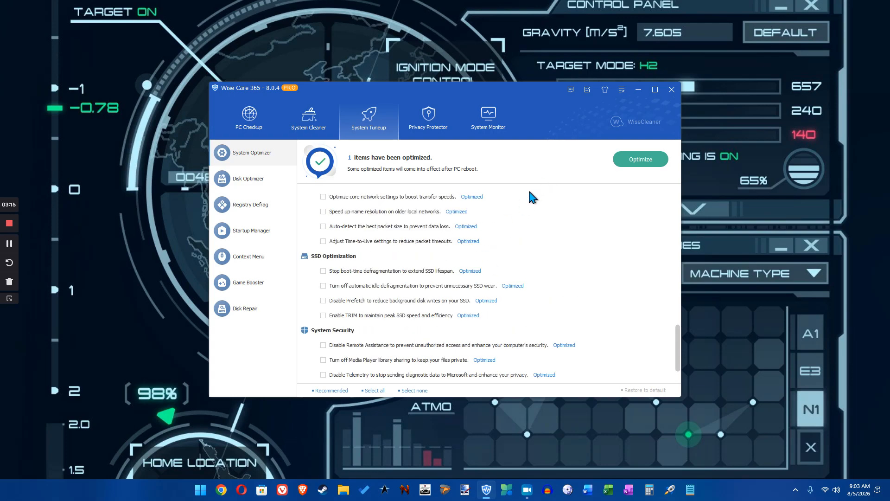
{"action": "left_click", "coordinate": [638, 160]}
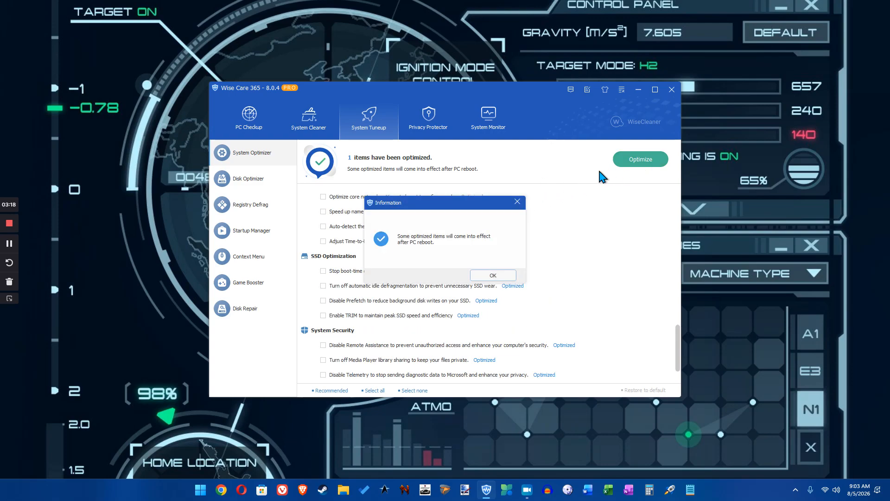
{"action": "left_click", "coordinate": [518, 202]}
Examine the Game Booster's memory, system, service and cloud drive optimization items and their status
{"action": "left_click", "coordinate": [245, 280]}
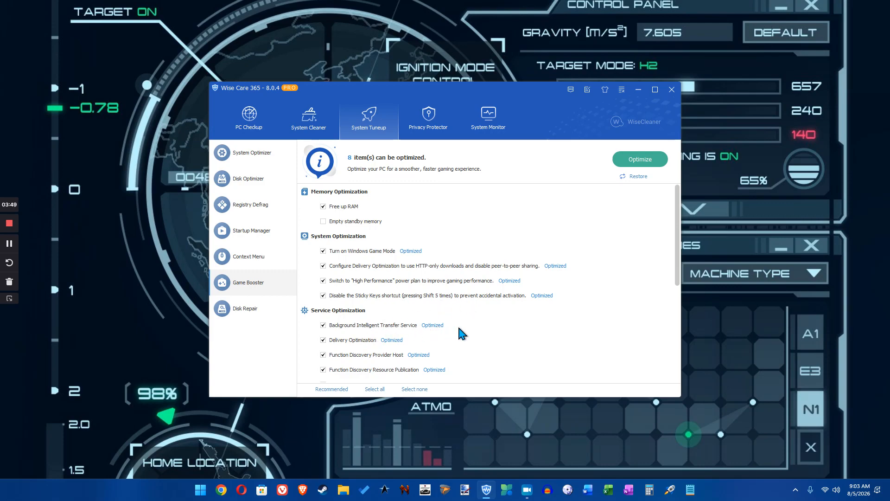
{"action": "scroll", "coordinate": [503, 321], "scroll_direction": "down", "scroll_amount": 1}
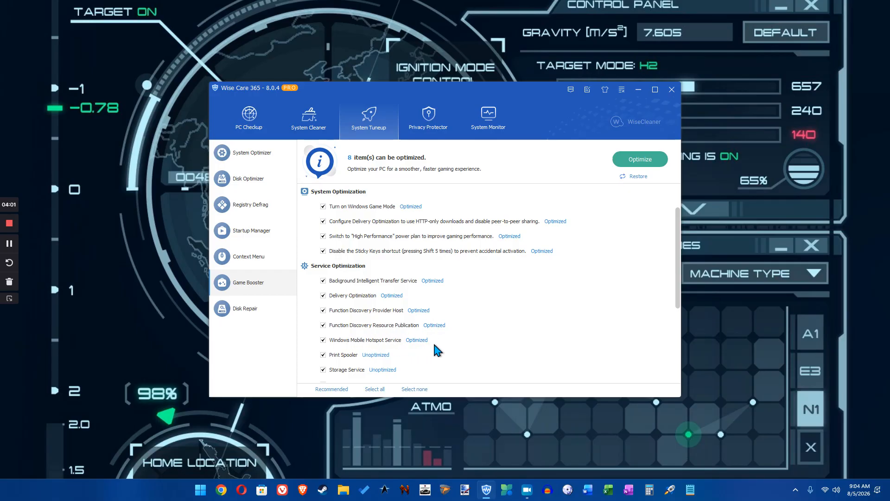
{"action": "scroll", "coordinate": [430, 346], "scroll_direction": "down", "scroll_amount": 1}
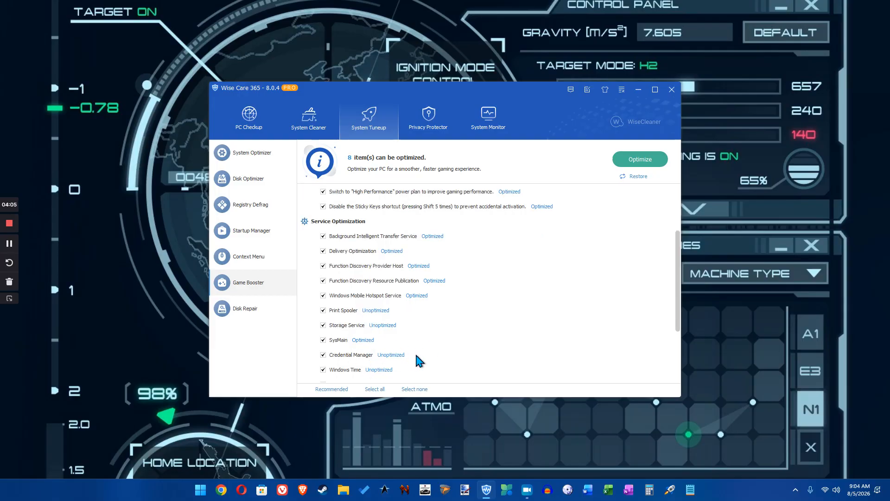
{"action": "scroll", "coordinate": [349, 369], "scroll_direction": "down", "scroll_amount": 1}
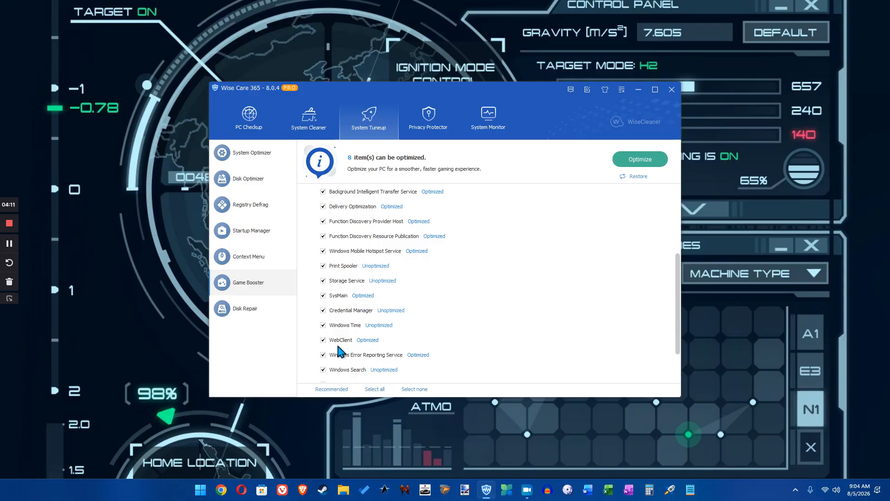
{"action": "scroll", "coordinate": [441, 352], "scroll_direction": "down", "scroll_amount": 3}
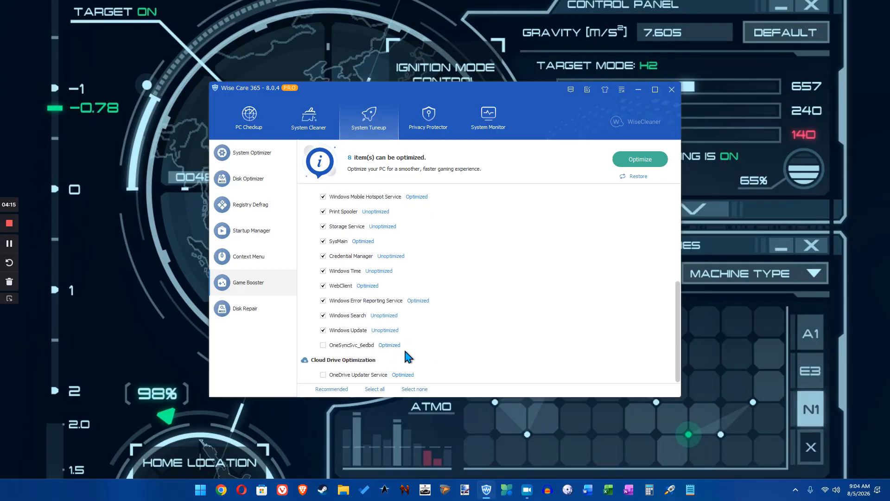
{"action": "scroll", "coordinate": [460, 350], "scroll_direction": "up", "scroll_amount": 3}
{"action": "scroll", "coordinate": [459, 351], "scroll_direction": "down", "scroll_amount": 3}
{"action": "scroll", "coordinate": [461, 347], "scroll_direction": "up", "scroll_amount": 10}
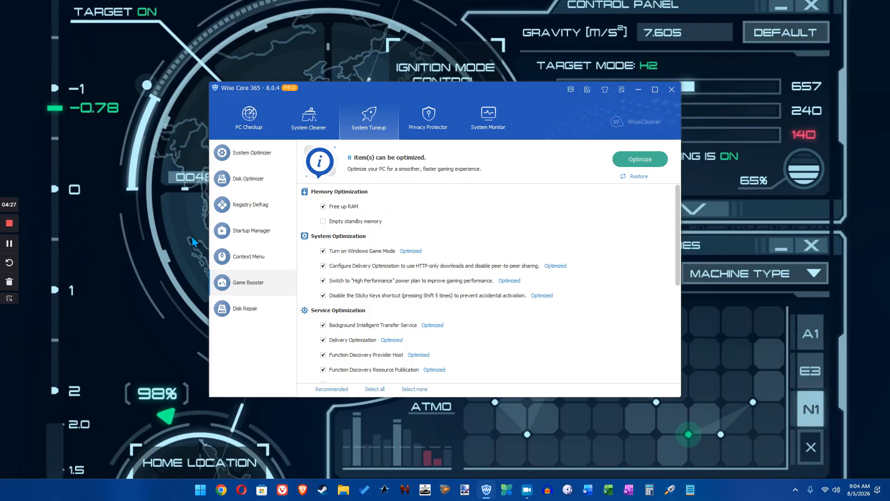
Examine the Startup Manager's Speedup list of optional and keep-default items with their boot times
{"action": "left_click", "coordinate": [261, 229]}
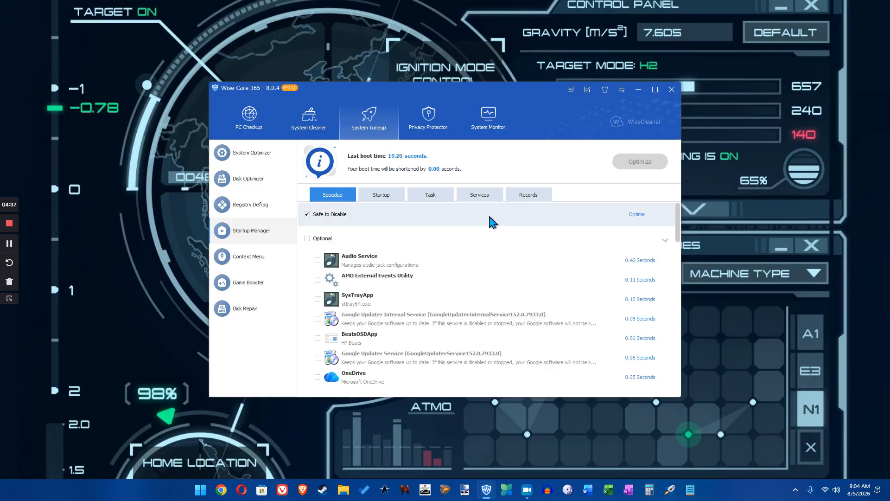
{"action": "scroll", "coordinate": [490, 216], "scroll_direction": "down", "scroll_amount": 3}
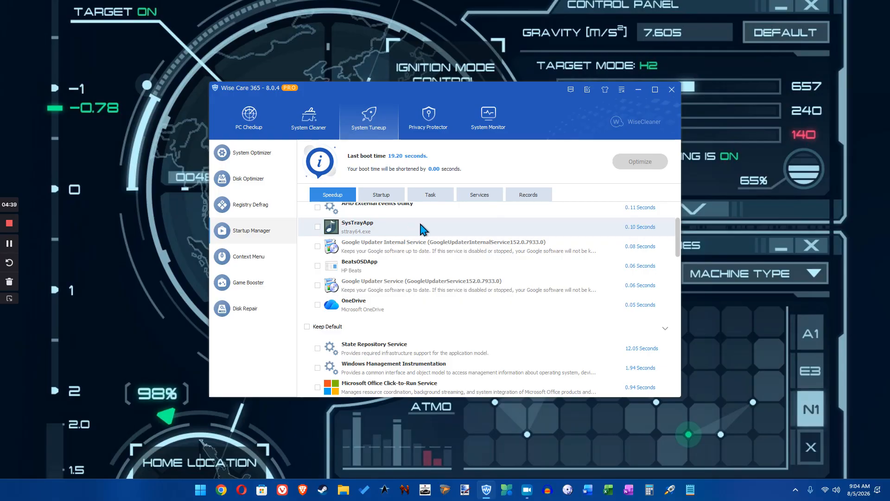
{"action": "scroll", "coordinate": [430, 232], "scroll_direction": "up", "scroll_amount": 3}
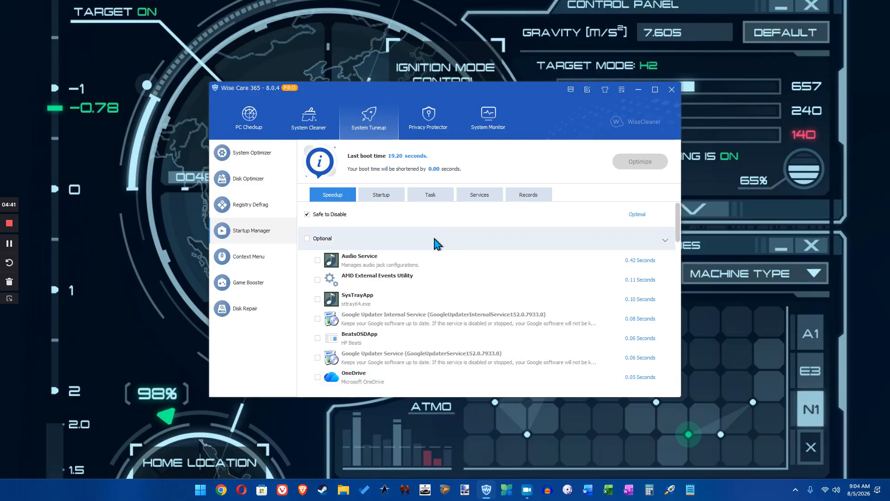
{"action": "scroll", "coordinate": [384, 286], "scroll_direction": "down", "scroll_amount": 3}
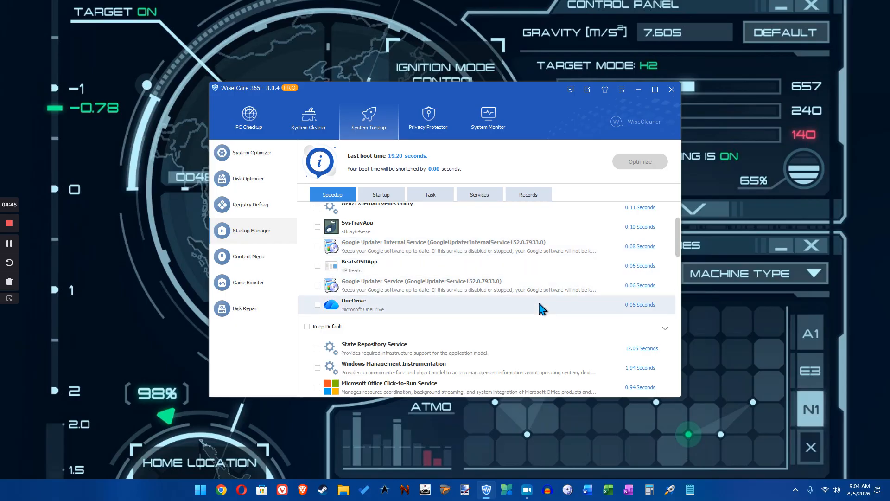
{"action": "scroll", "coordinate": [460, 321], "scroll_direction": "down", "scroll_amount": 3}
{"action": "scroll", "coordinate": [413, 267], "scroll_direction": "down", "scroll_amount": 6}
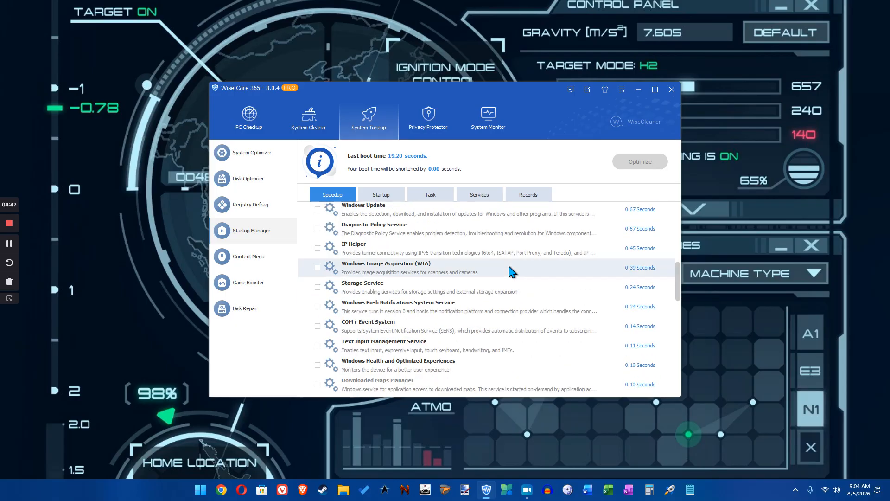
{"action": "scroll", "coordinate": [507, 262], "scroll_direction": "down", "scroll_amount": 3}
Enable SecurityHealth at startup and disable the MicrosoftEdgeUpdateTaskMachineCore scheduled task that is still active
{"action": "left_click", "coordinate": [383, 195]}
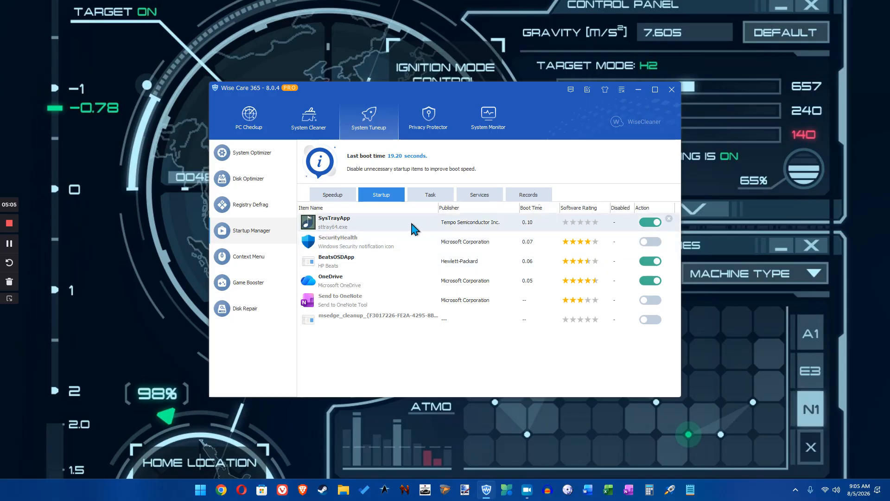
{"action": "left_click", "coordinate": [656, 243]}
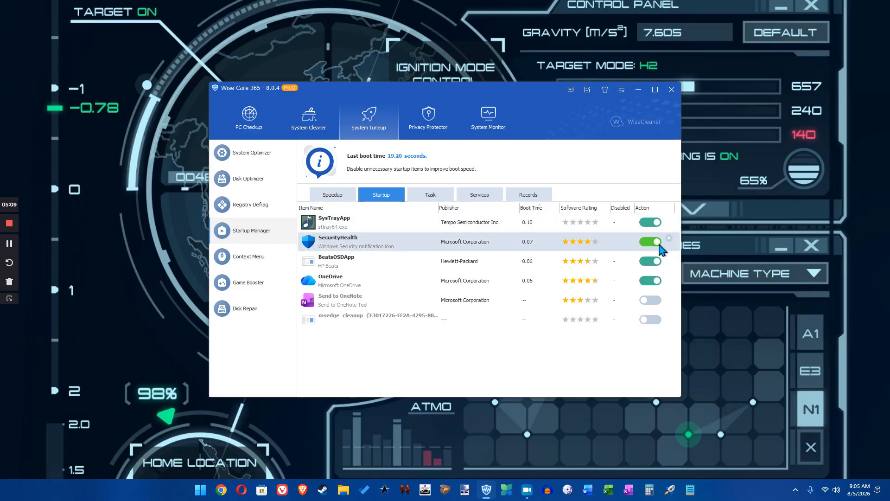
{"action": "left_click", "coordinate": [426, 196]}
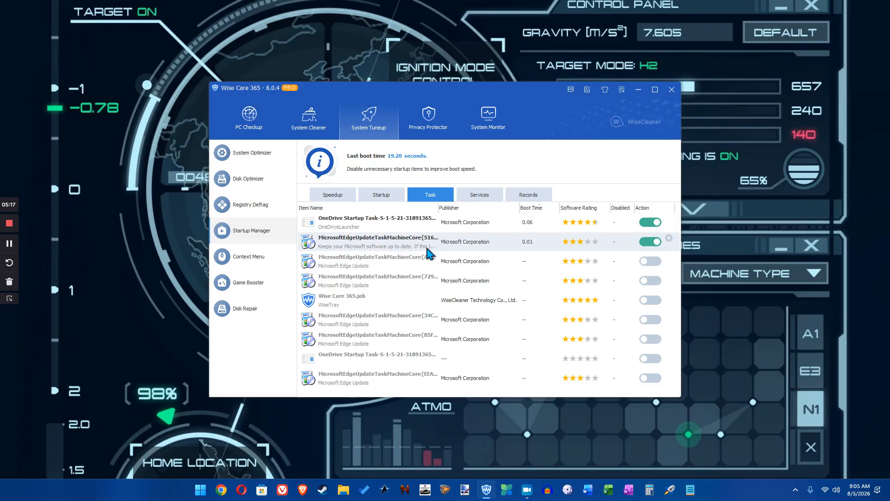
{"action": "left_click", "coordinate": [650, 242]}
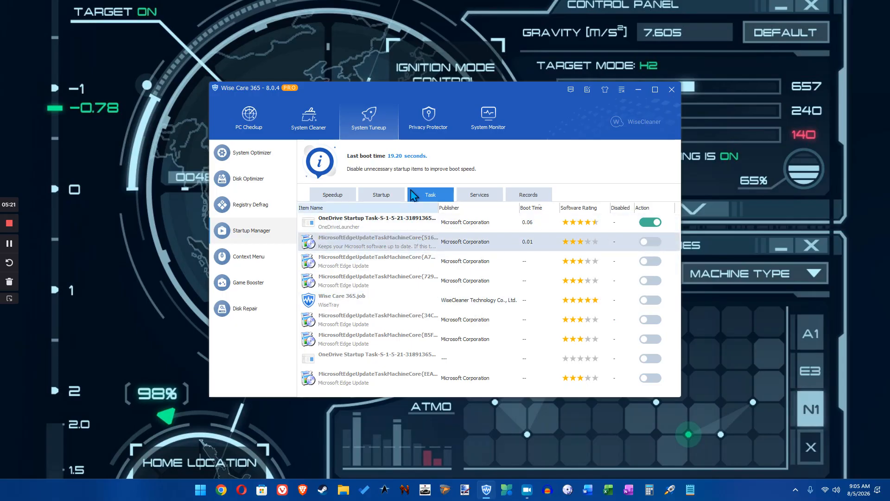
View the Startup Manager's services and its records of disabled items, and return to the Speedup list
{"action": "left_click", "coordinate": [485, 199]}
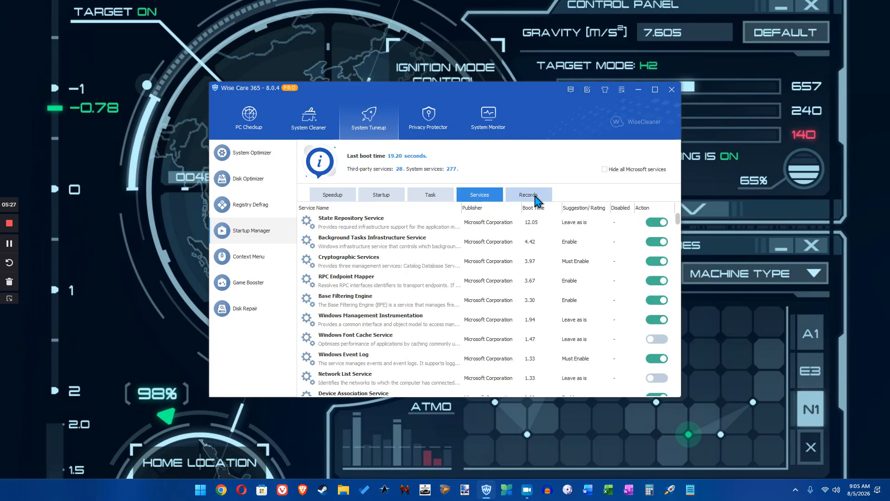
{"action": "left_click", "coordinate": [533, 196]}
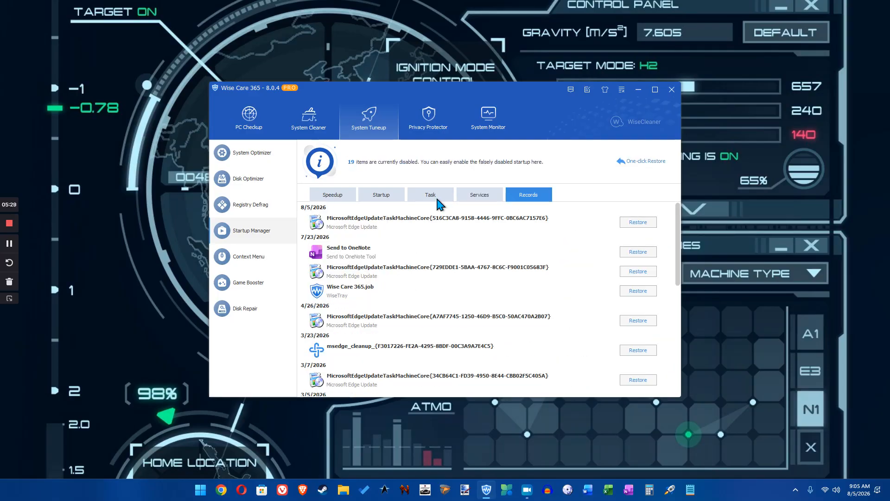
{"action": "left_click", "coordinate": [331, 201]}
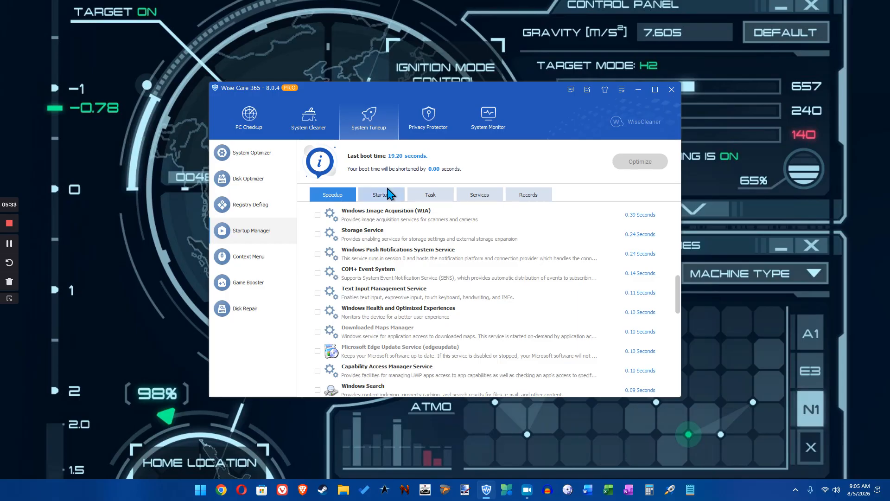
Run the Privacy Eraser scan for histories of viewed pictures, watched movies/videos, accessed files and visited pages
{"action": "left_click", "coordinate": [431, 126]}
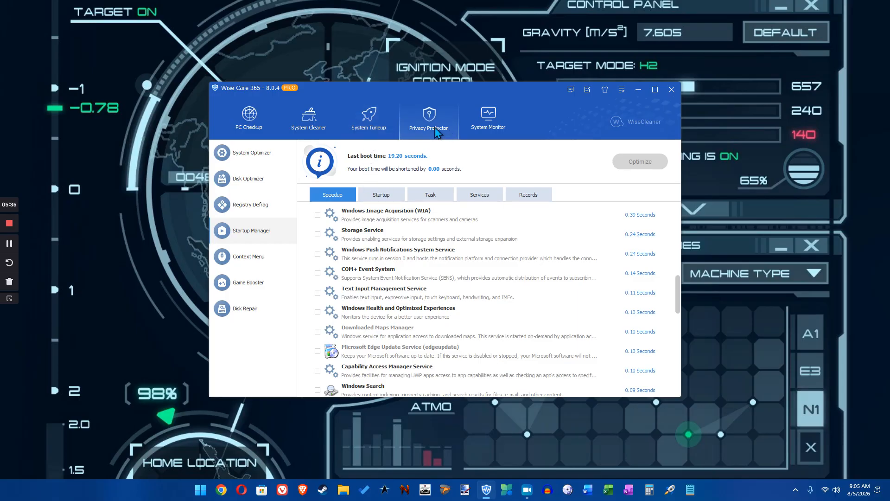
{"action": "left_click", "coordinate": [629, 166]}
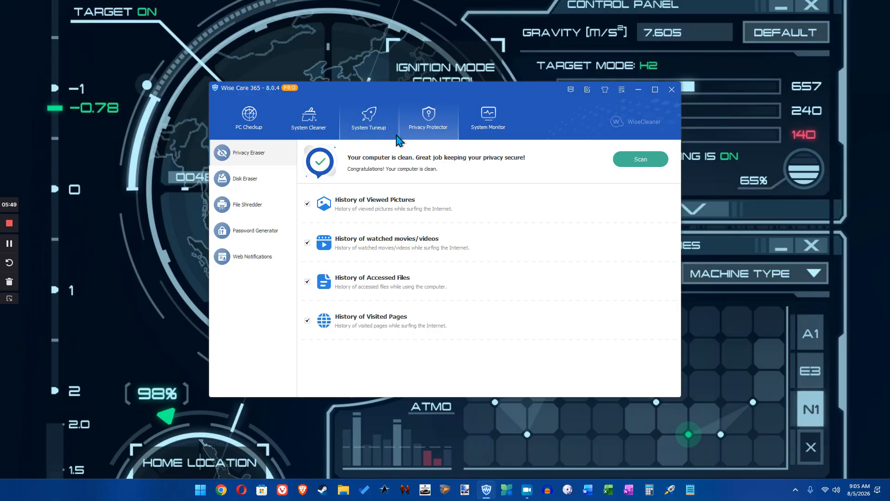
Look over the Registry Defrag and Disk Repair tools in System Tuneup and return to the System Optimizer
{"action": "left_click", "coordinate": [374, 123]}
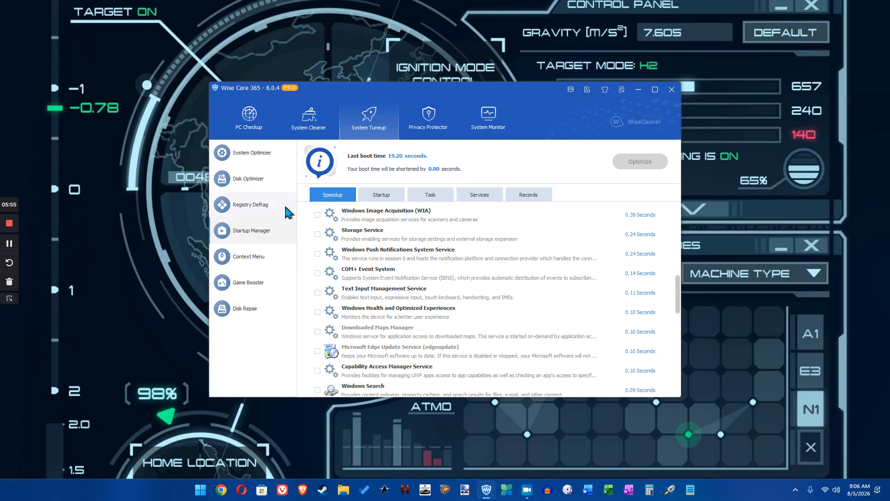
{"action": "left_click", "coordinate": [261, 208]}
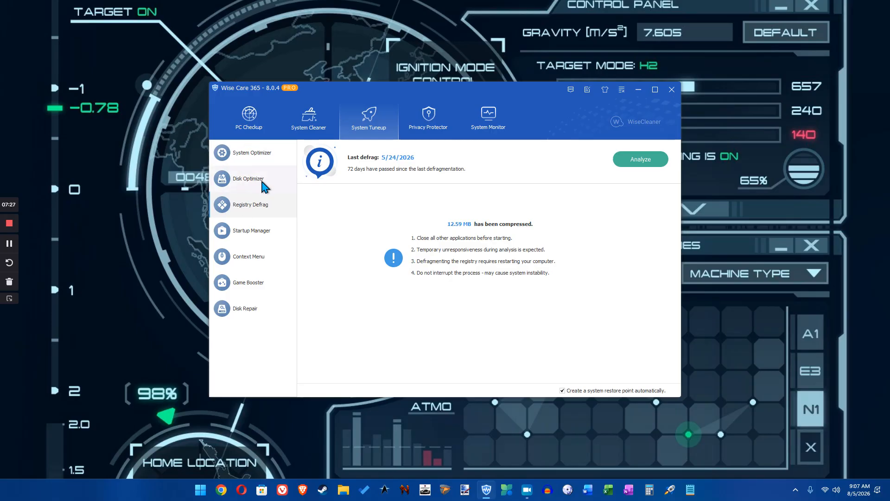
{"action": "left_click", "coordinate": [258, 313]}
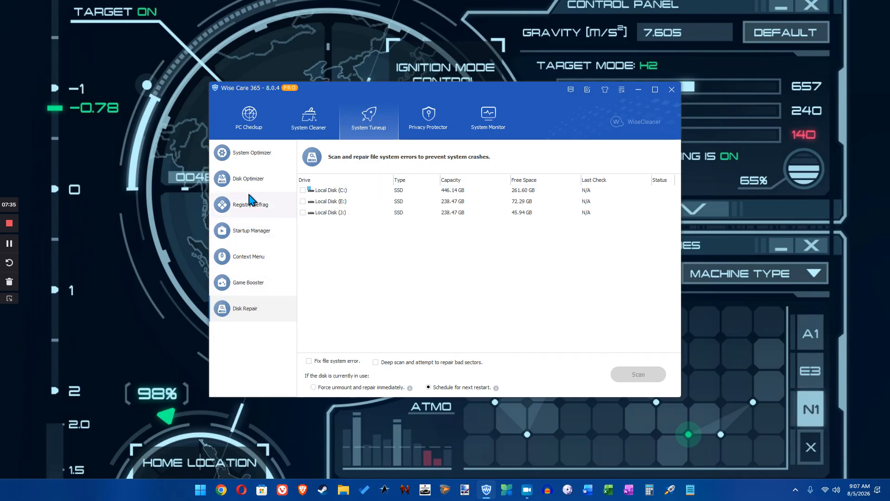
{"action": "left_click", "coordinate": [252, 157]}
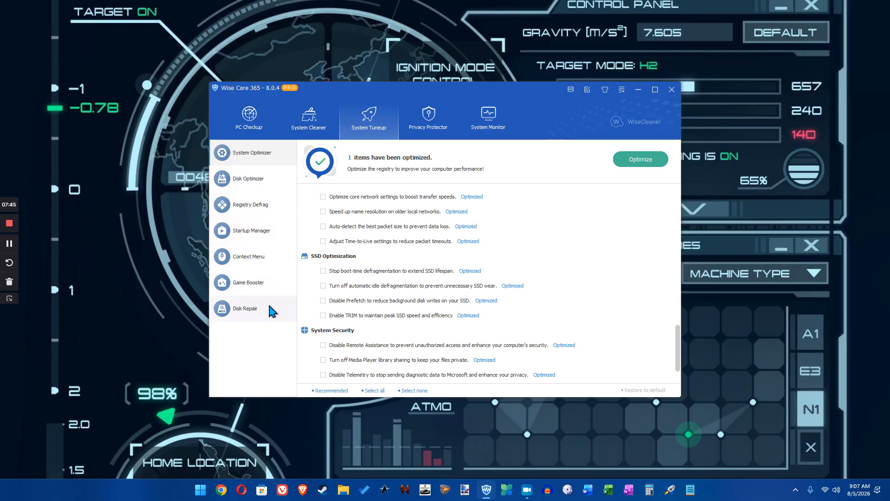
Look at the Disk Repair tool, then rerun the PC Checkup and fix the issues it finds
{"action": "left_click", "coordinate": [254, 306]}
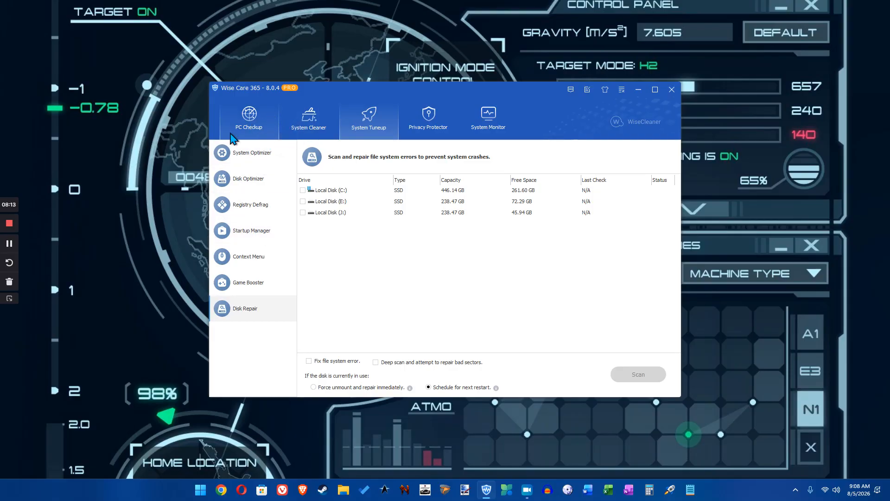
{"action": "left_click", "coordinate": [259, 122]}
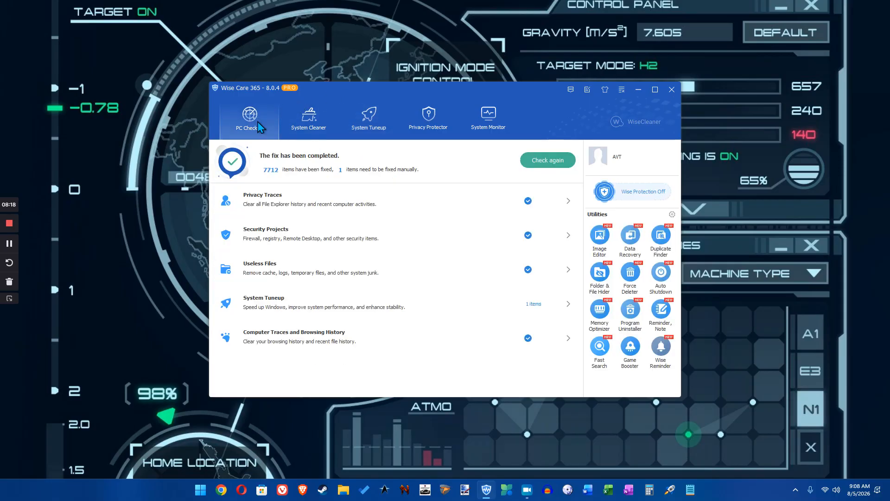
{"action": "left_click", "coordinate": [543, 159]}
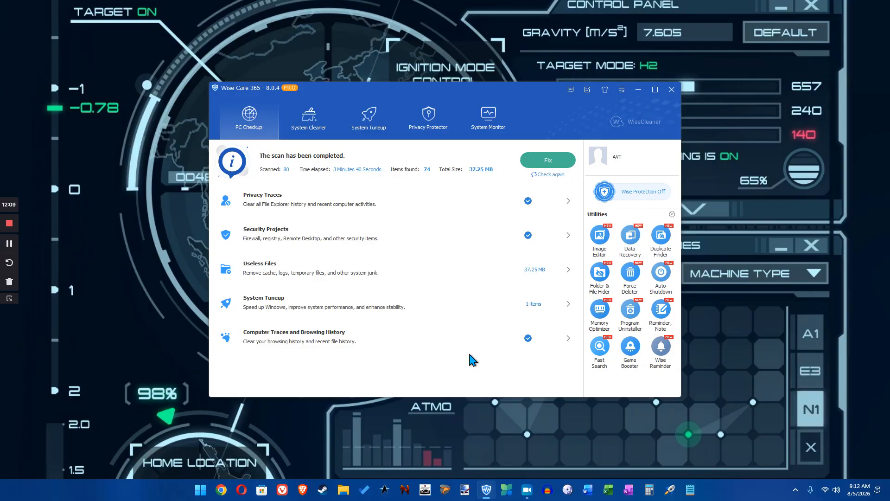
{"action": "left_click", "coordinate": [548, 160]}
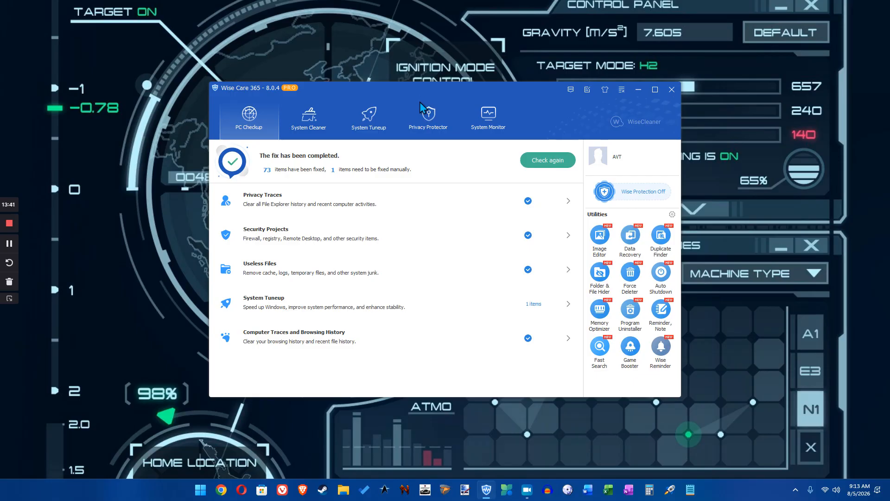
Rescan with Privacy Eraser for picture, movie/video, file and page histories
{"action": "left_click", "coordinate": [431, 129]}
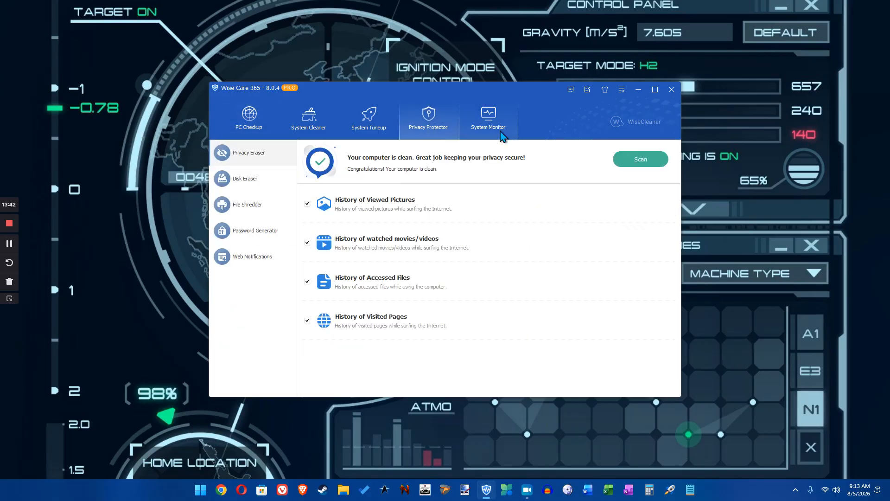
{"action": "left_click", "coordinate": [662, 162]}
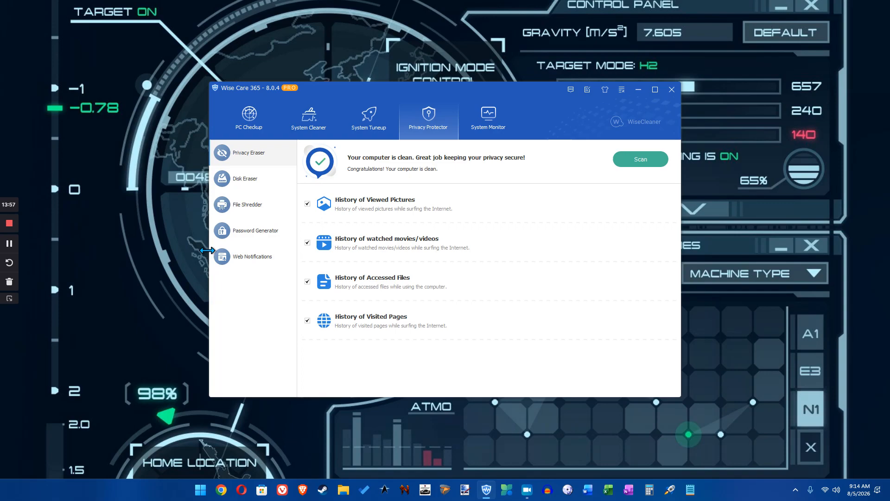
Compare the Disk Optimizer and Disk Repair tools in System Tuneup, including their drive lists and options
{"action": "left_click", "coordinate": [380, 109]}
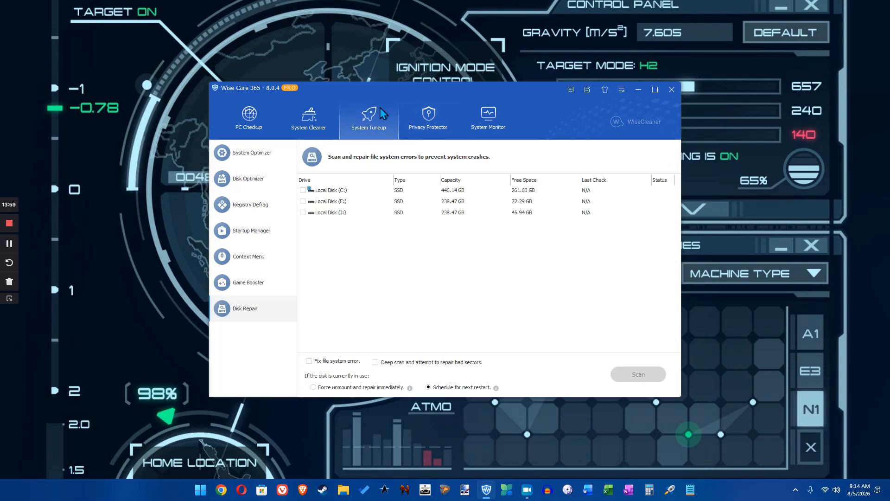
{"action": "left_click", "coordinate": [254, 184]}
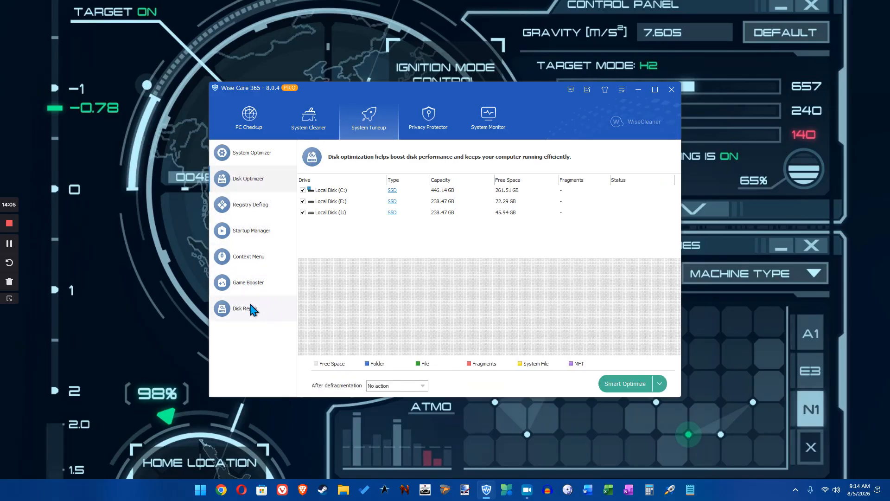
{"action": "left_click", "coordinate": [239, 315]}
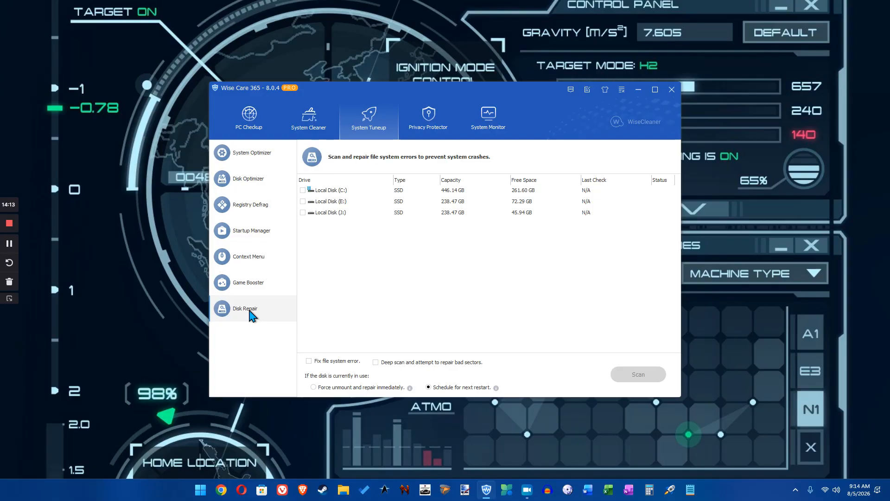
{"action": "left_click", "coordinate": [254, 182]}
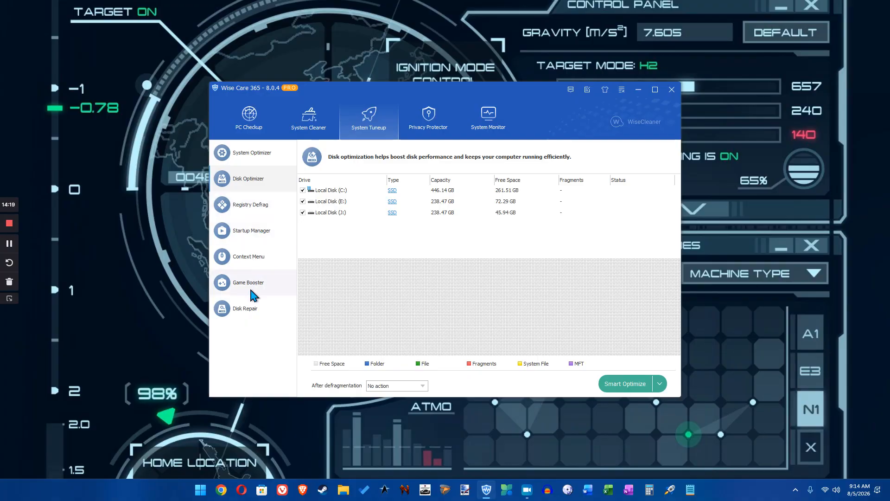
{"action": "left_click", "coordinate": [246, 311]}
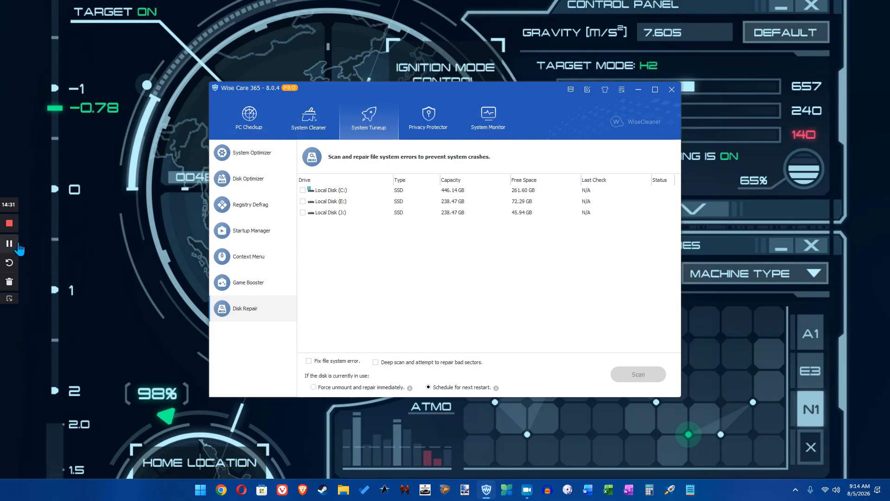
{"action": "left_click", "coordinate": [8, 249]}
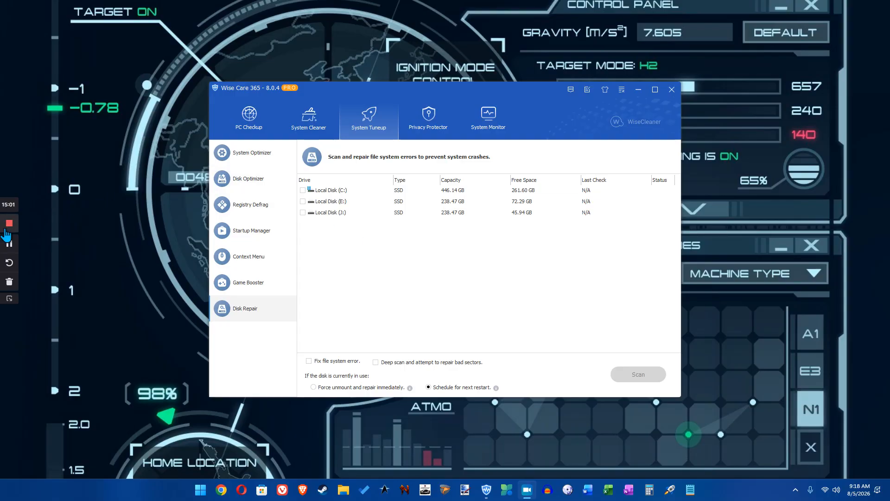
{"action": "left_click", "coordinate": [9, 244]}
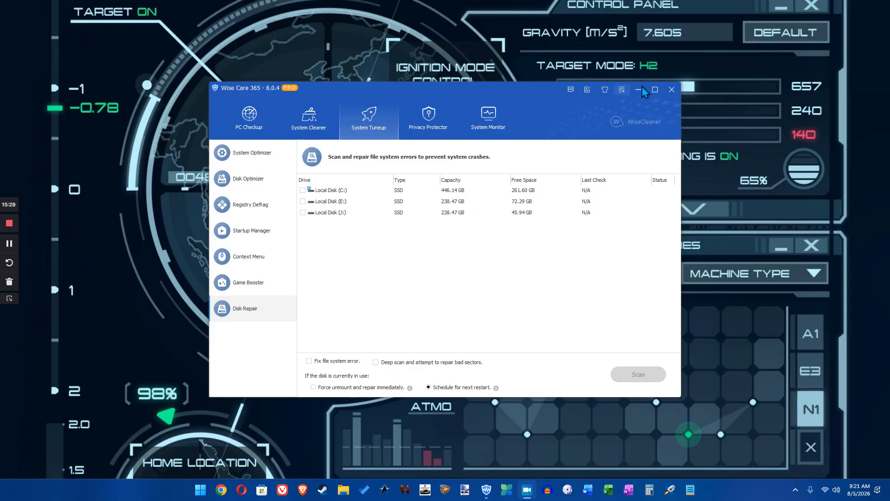
Close Wise Care 365 without restoring the optimized items to their previous state
{"action": "left_click", "coordinate": [670, 91]}
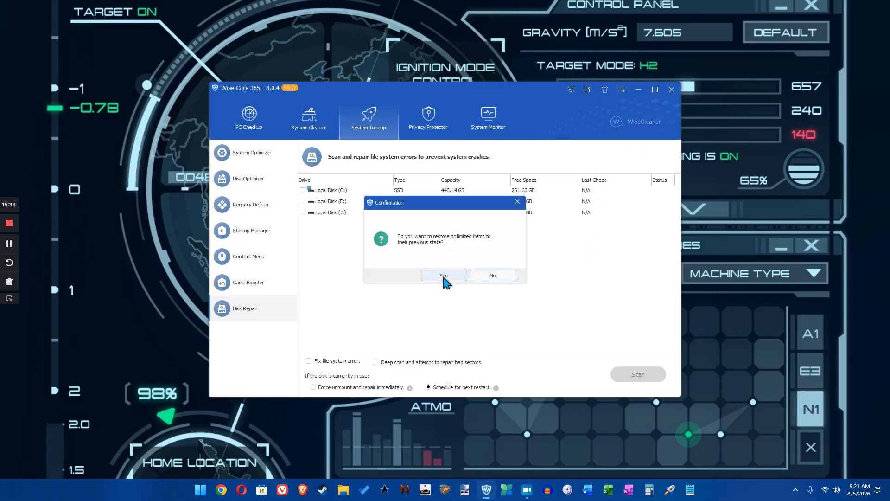
{"action": "left_click", "coordinate": [489, 275]}
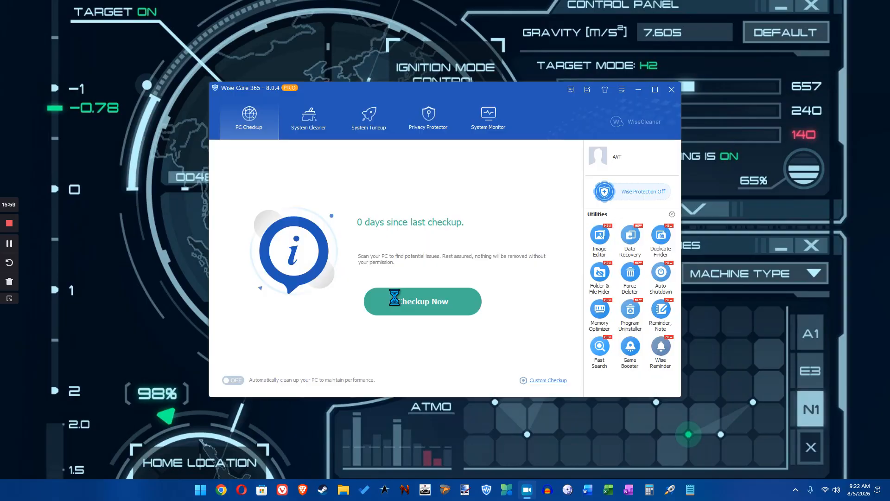
Run the Game Booster optimization with its preselected items, and exit the program keeping the optimized settings
{"action": "left_click", "coordinate": [352, 123]}
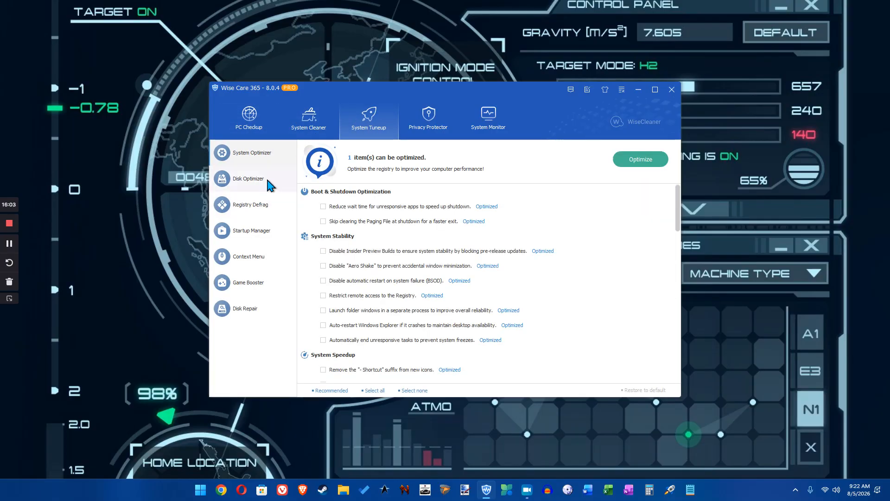
{"action": "left_click", "coordinate": [263, 279]}
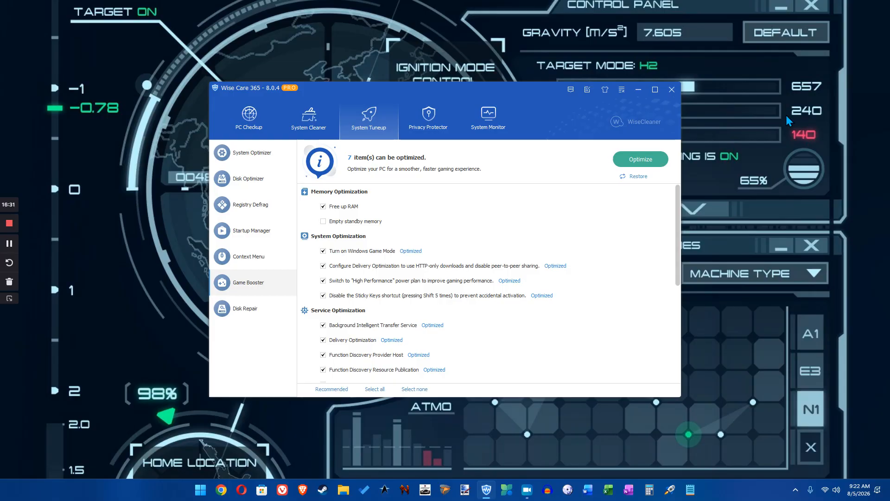
{"action": "left_click", "coordinate": [650, 163]}
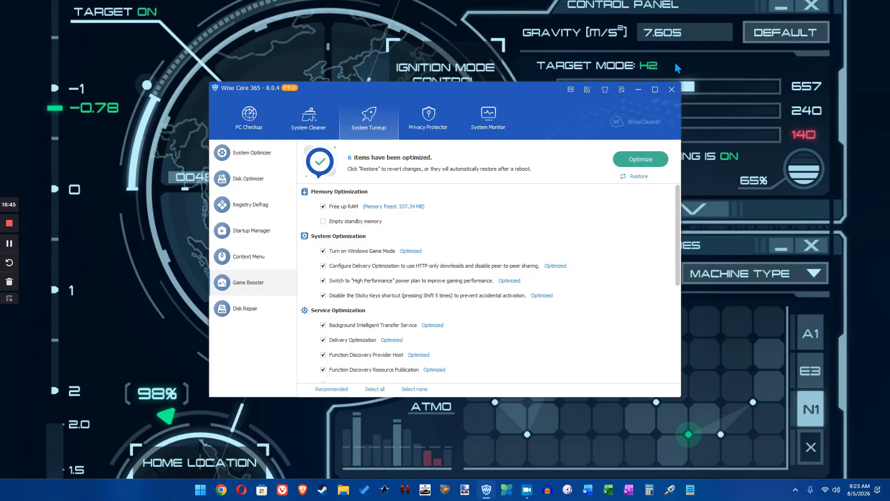
{"action": "left_click", "coordinate": [671, 89]}
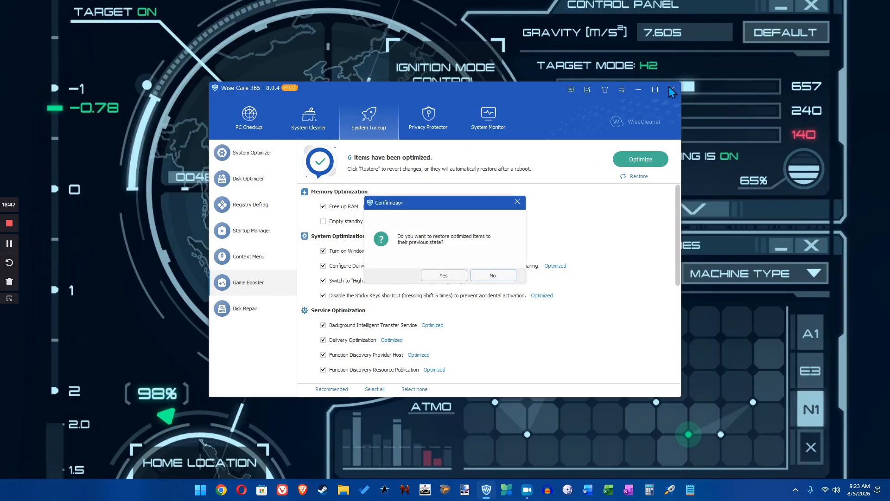
{"action": "left_click", "coordinate": [488, 276]}
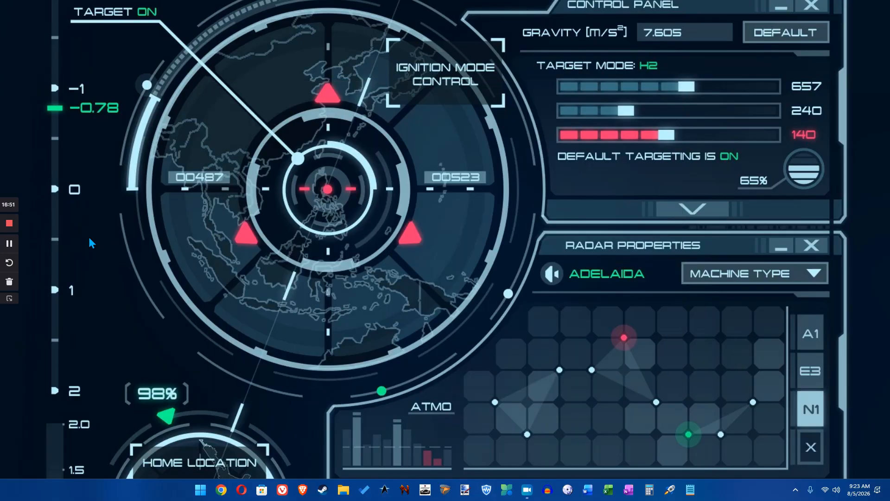